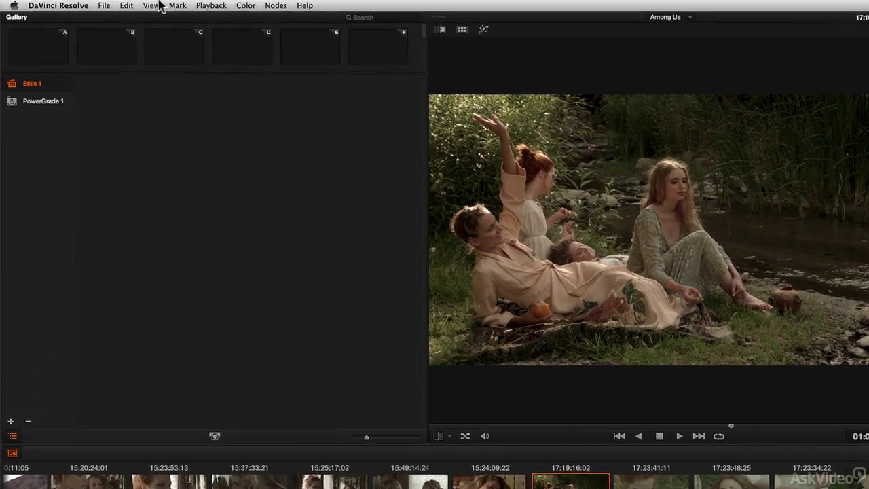
Grab clip 30's riverside picnic frame as still 1.30.1 and enlarge the gallery thumbnails
{"action": "left_click", "coordinate": [118, 5]}
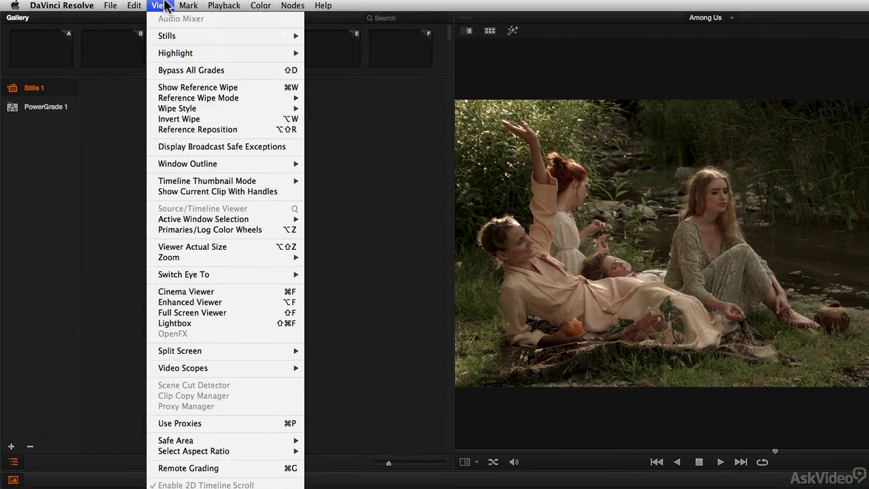
{"action": "mouse_move", "coordinate": [170, 42]}
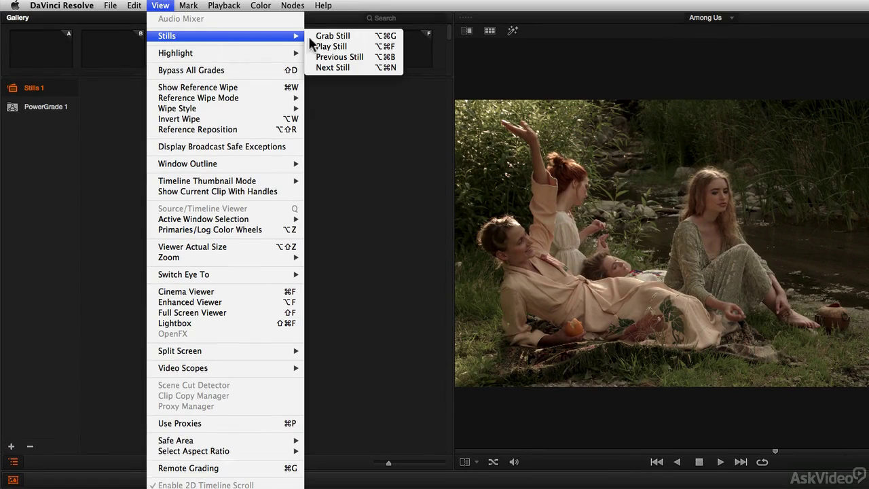
{"action": "left_click", "coordinate": [362, 40]}
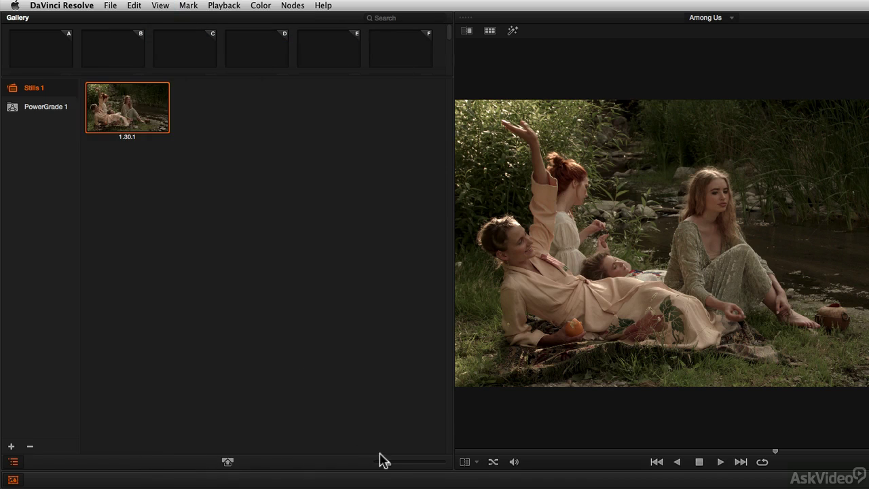
{"action": "mouse_move", "coordinate": [390, 468]}
{"action": "left_mouse_down"}
{"action": "mouse_move", "coordinate": [423, 468]}
{"action": "mouse_move", "coordinate": [388, 466]}
{"action": "mouse_move", "coordinate": [423, 468]}
{"action": "mouse_move", "coordinate": [398, 467]}
{"action": "left_mouse_up"}
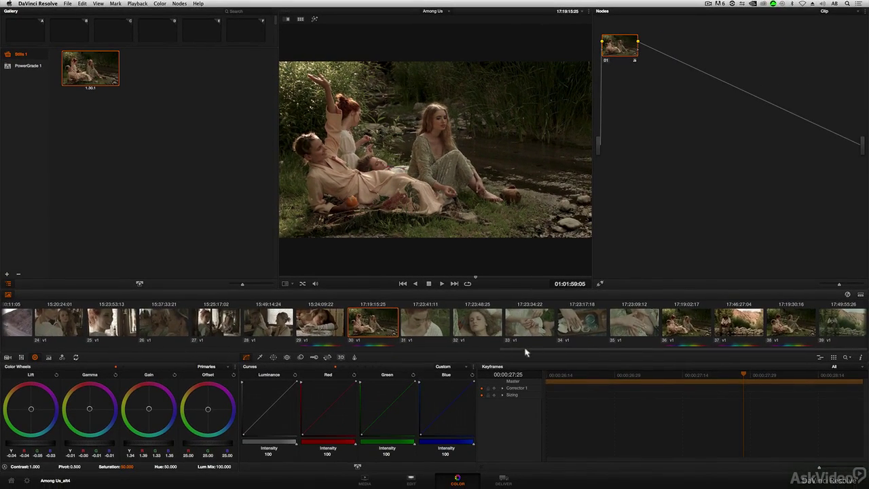
{"action": "left_click_drag", "start_coordinate": [525, 351], "coordinate": [14, 343]}
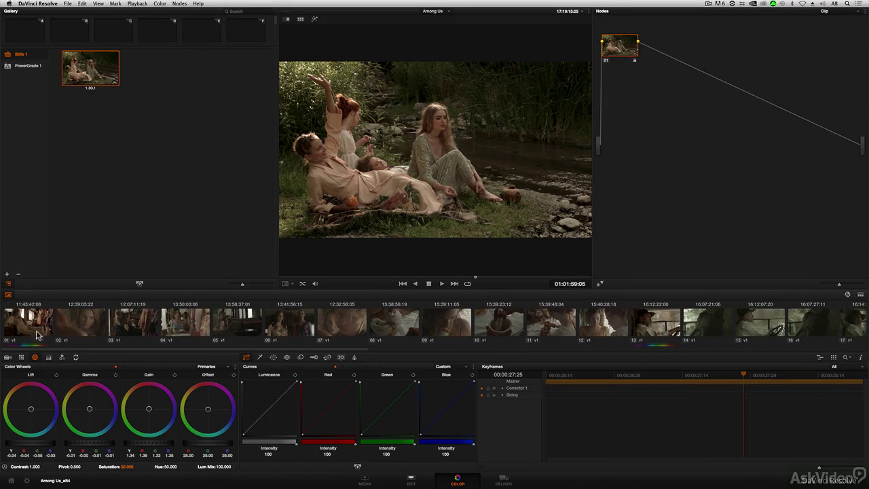
Grab reference stills of clips 01, 13 and 18 into the gallery
{"action": "left_click", "coordinate": [32, 330]}
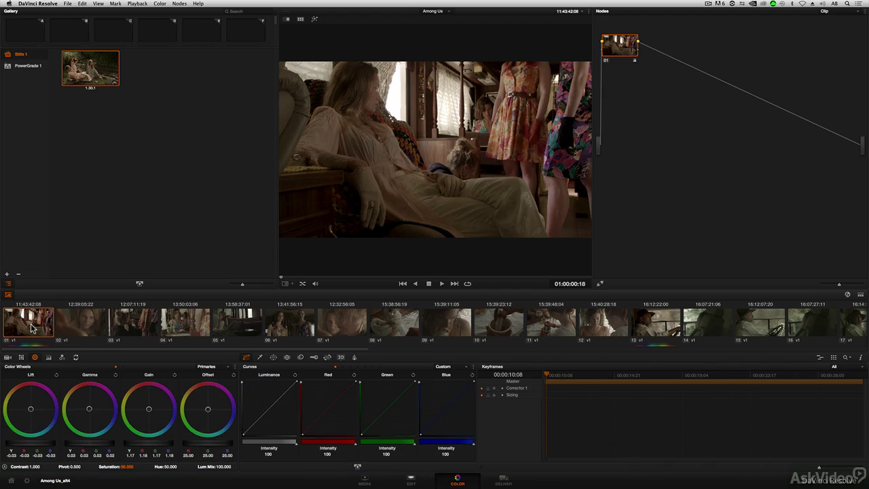
{"action": "key", "text": "super+alt+g"}
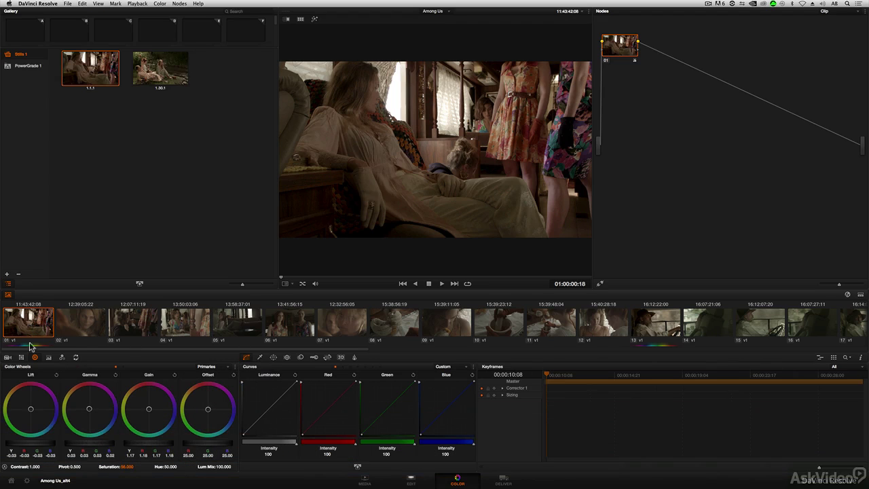
{"action": "left_click_drag", "start_coordinate": [244, 348], "coordinate": [360, 349]}
{"action": "left_click", "coordinate": [403, 325]}
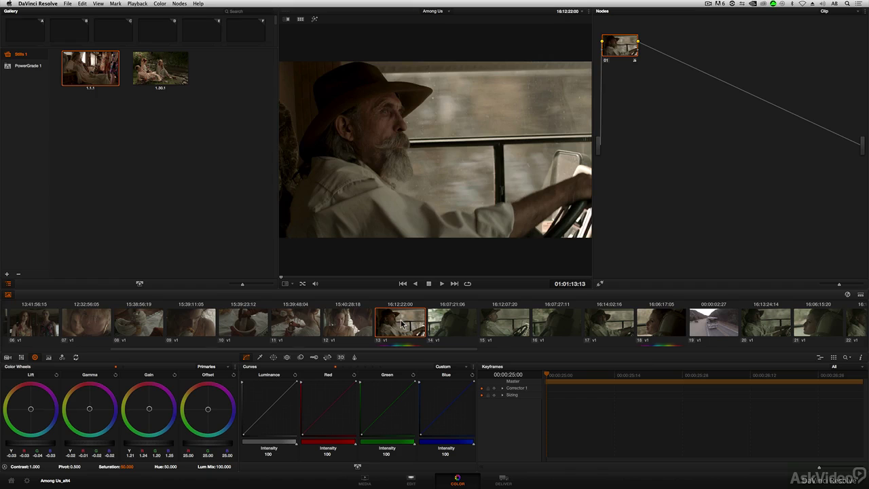
{"action": "key", "text": "super+alt+g"}
{"action": "left_click_drag", "start_coordinate": [401, 352], "coordinate": [486, 351]}
{"action": "left_click", "coordinate": [473, 328]}
{"action": "key", "text": "super+alt+g"}
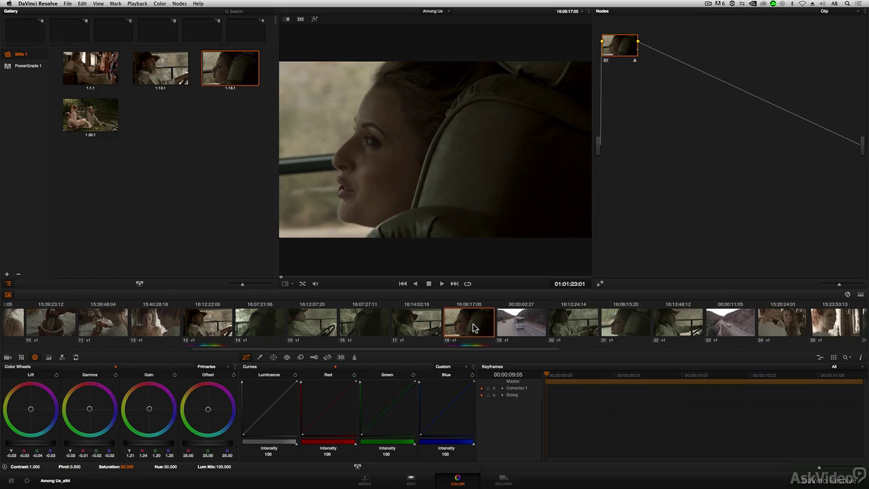
Grab stills of clips 29 and 37, bringing the gallery to six stills
{"action": "left_click_drag", "start_coordinate": [422, 350], "coordinate": [622, 353]}
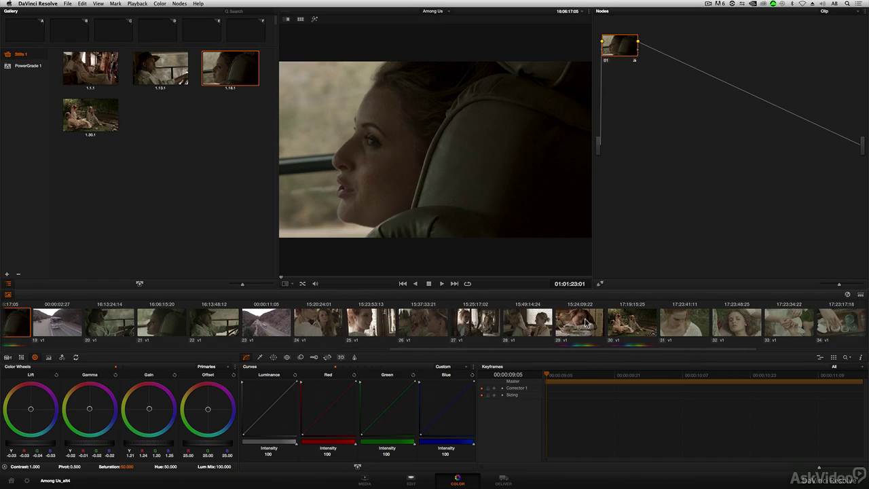
{"action": "left_click", "coordinate": [589, 326]}
{"action": "key", "text": "super+alt+g"}
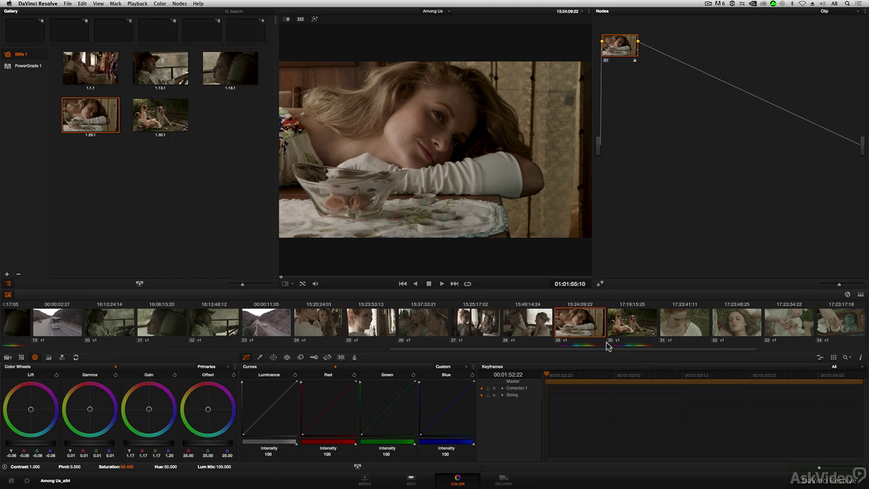
{"action": "left_click_drag", "start_coordinate": [631, 349], "coordinate": [752, 348]}
{"action": "left_click", "coordinate": [736, 323]}
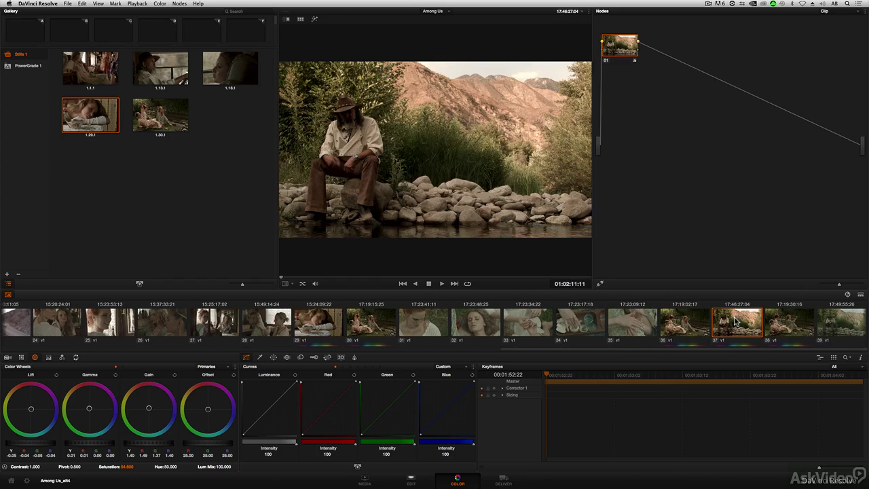
{"action": "key", "text": "super+alt+g"}
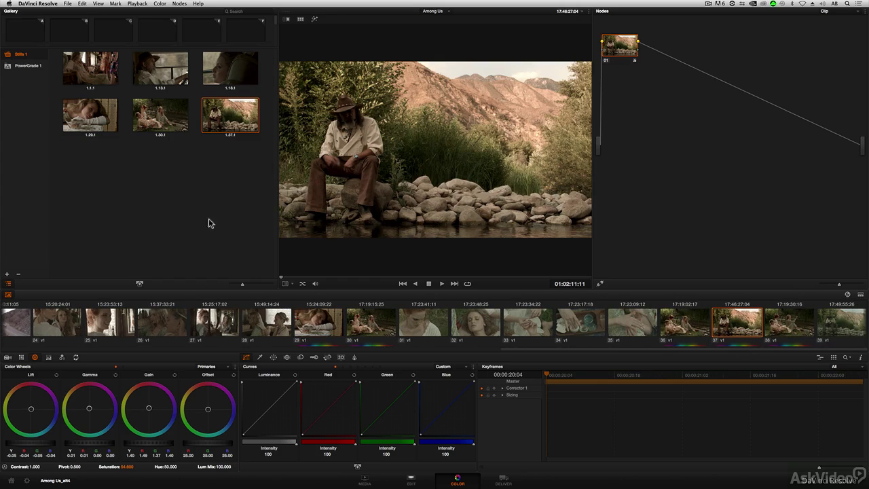
Make the gallery thumbnails larger and show clip 32, the sleeping-woman close-up, in the viewer
{"action": "mouse_move", "coordinate": [244, 284]}
{"action": "left_mouse_down"}
{"action": "mouse_move", "coordinate": [265, 286]}
{"action": "mouse_move", "coordinate": [251, 285]}
{"action": "left_mouse_up"}
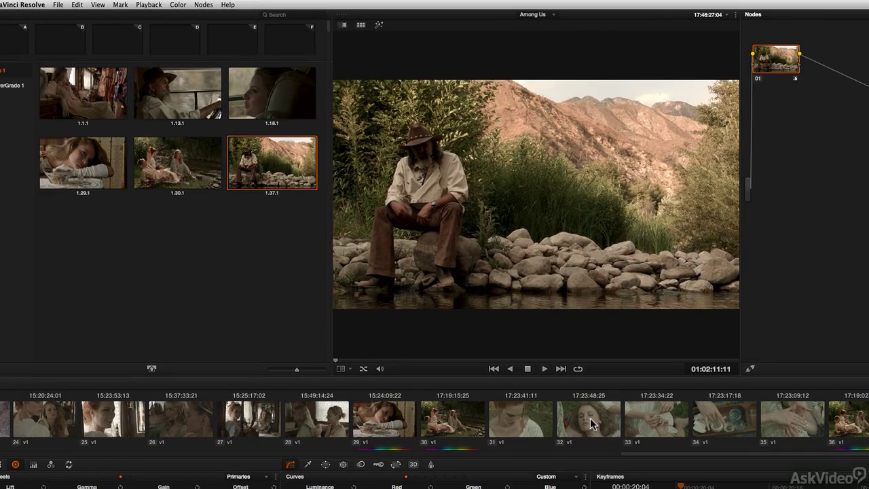
{"action": "left_click", "coordinate": [476, 329]}
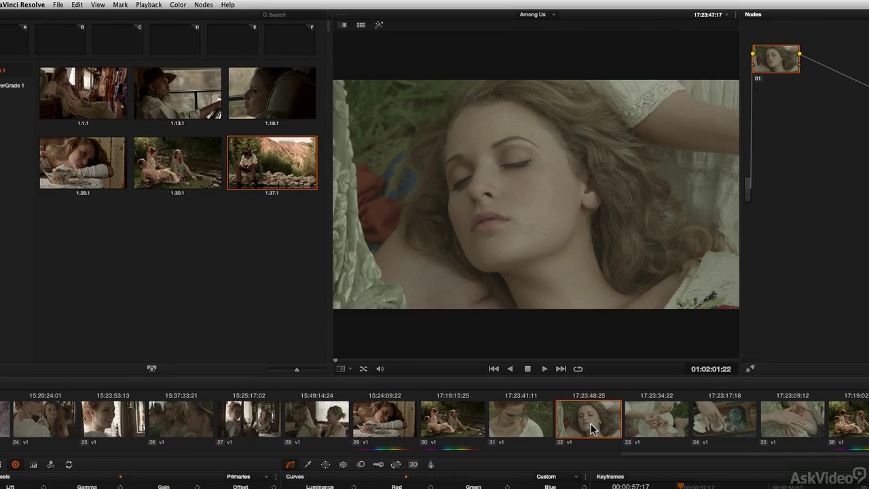
Show still 1.30.1 as a split-screen wipe over clip 32, divider nudged toward centre
{"action": "left_click", "coordinate": [180, 167]}
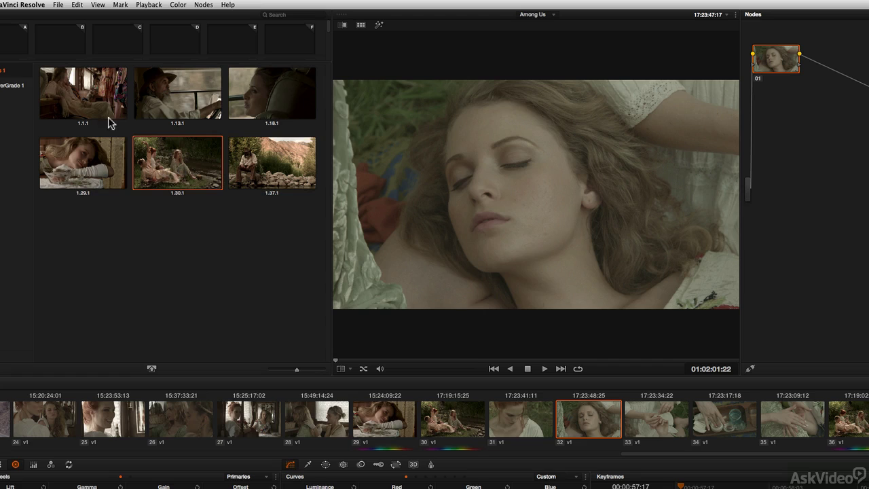
{"action": "left_click", "coordinate": [98, 4]}
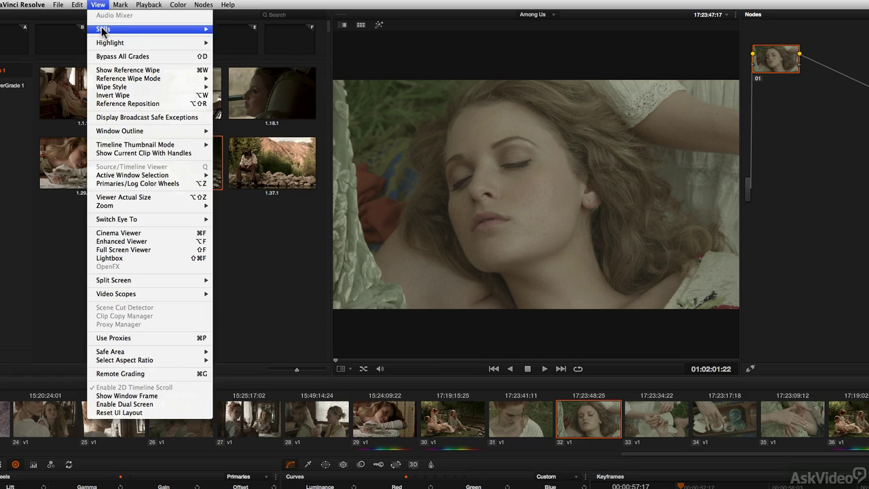
{"action": "mouse_move", "coordinate": [102, 31]}
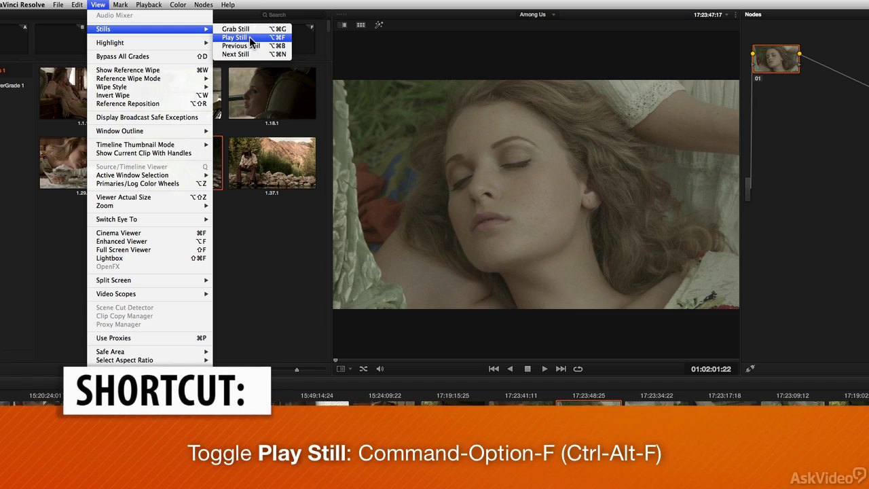
{"action": "left_click", "coordinate": [250, 38]}
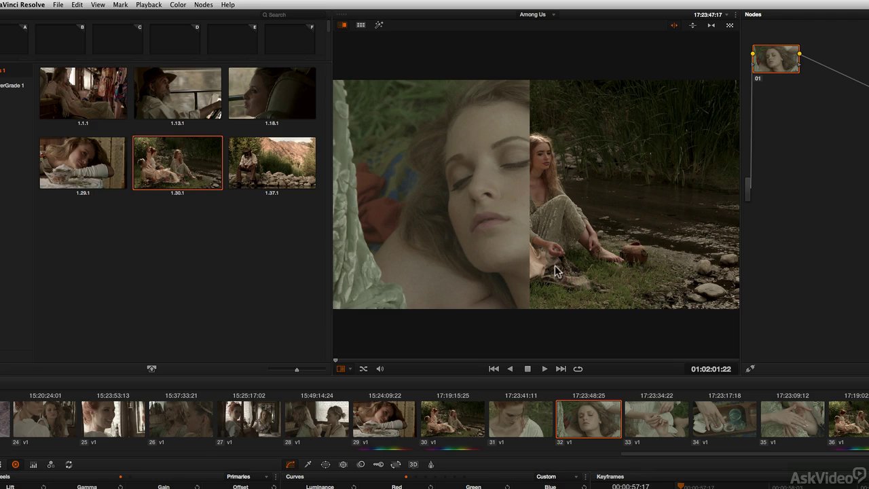
{"action": "mouse_move", "coordinate": [537, 271]}
{"action": "left_mouse_down"}
{"action": "mouse_move", "coordinate": [417, 266]}
{"action": "mouse_move", "coordinate": [595, 275]}
{"action": "mouse_move", "coordinate": [417, 267]}
{"action": "mouse_move", "coordinate": [576, 273]}
{"action": "mouse_move", "coordinate": [471, 274]}
{"action": "mouse_move", "coordinate": [554, 273]}
{"action": "mouse_move", "coordinate": [527, 274]}
{"action": "mouse_move", "coordinate": [546, 277]}
{"action": "left_mouse_up"}
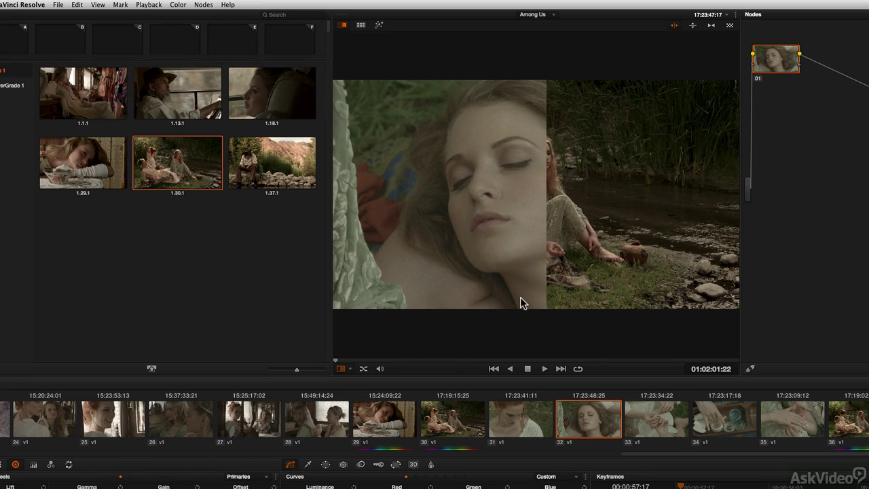
Turn off the still wipe, show clip 28, and select still 1.29.1 as the reference
{"action": "key", "text": "super+w"}
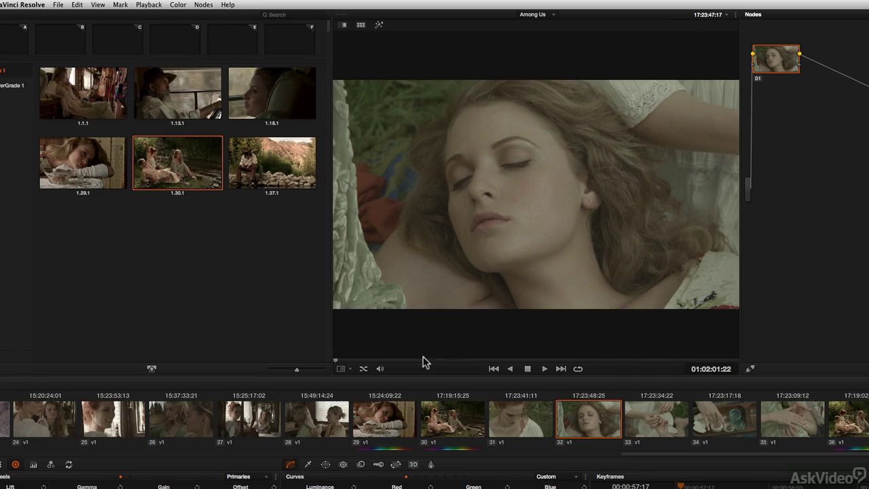
{"action": "left_click", "coordinate": [331, 418]}
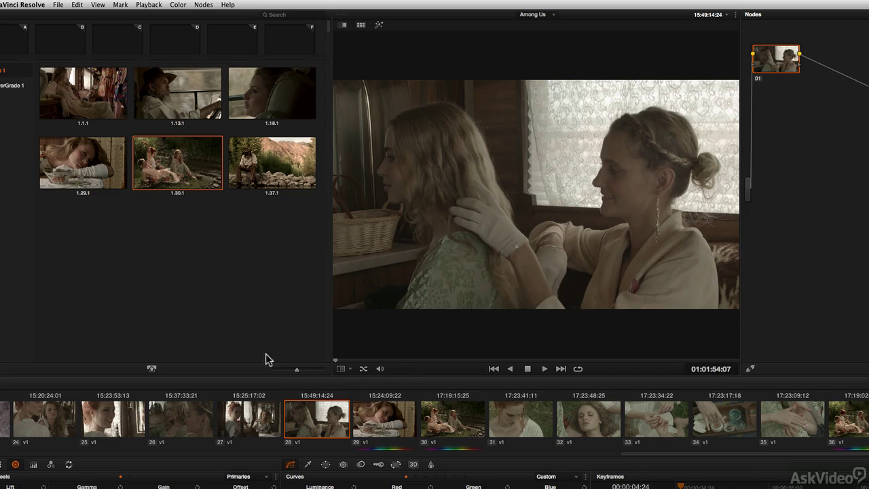
{"action": "left_click", "coordinate": [103, 173]}
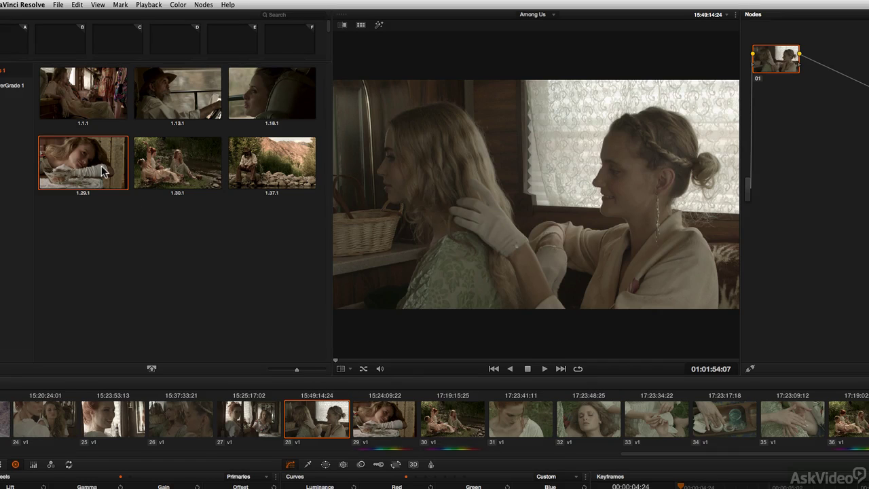
{"action": "left_click", "coordinate": [96, 106]}
{"action": "left_click", "coordinate": [188, 106]}
{"action": "left_click", "coordinate": [288, 102]}
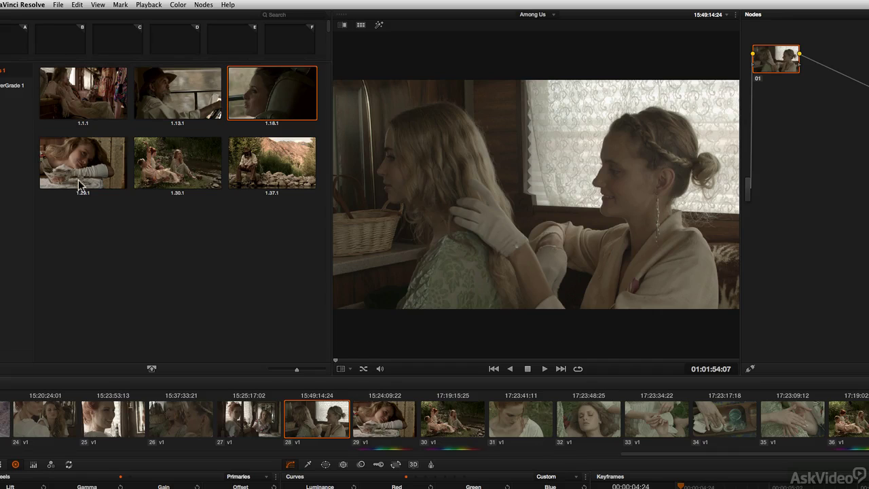
{"action": "left_click", "coordinate": [92, 179]}
Wipe still 1.29.1 against clips 31, 32, 33, 34 and 36, adjusting the divider
{"action": "key", "text": "super+w"}
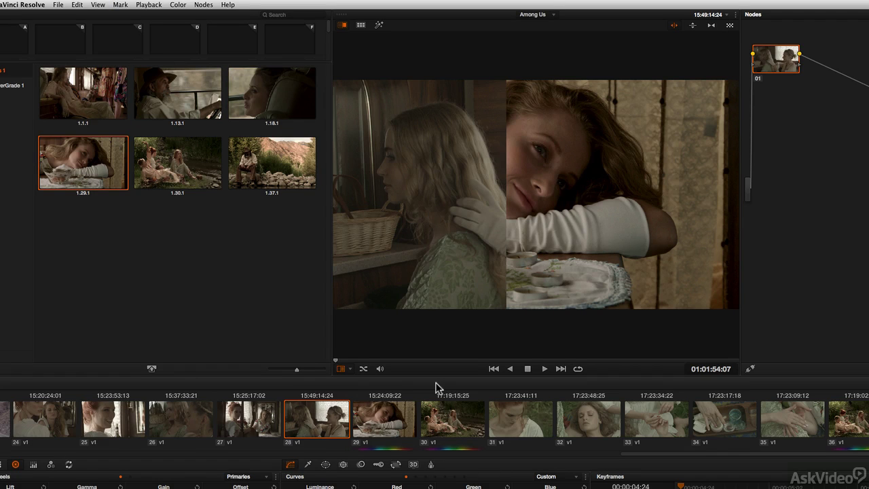
{"action": "left_click", "coordinate": [510, 419]}
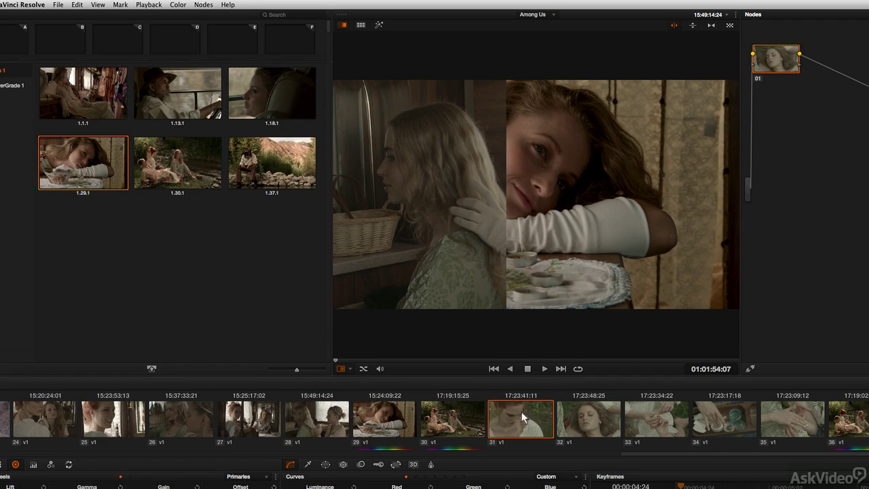
{"action": "left_click", "coordinate": [595, 427]}
{"action": "left_click", "coordinate": [657, 424]}
{"action": "left_click", "coordinate": [722, 423]}
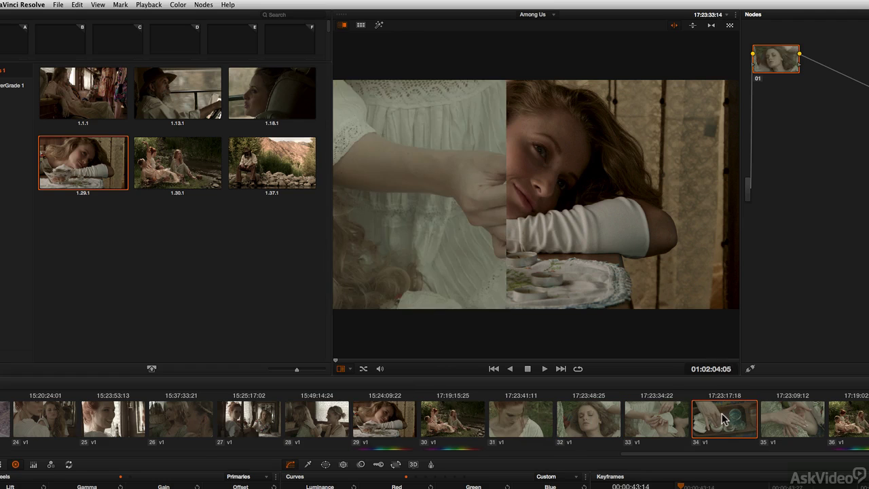
{"action": "left_click", "coordinate": [858, 424]}
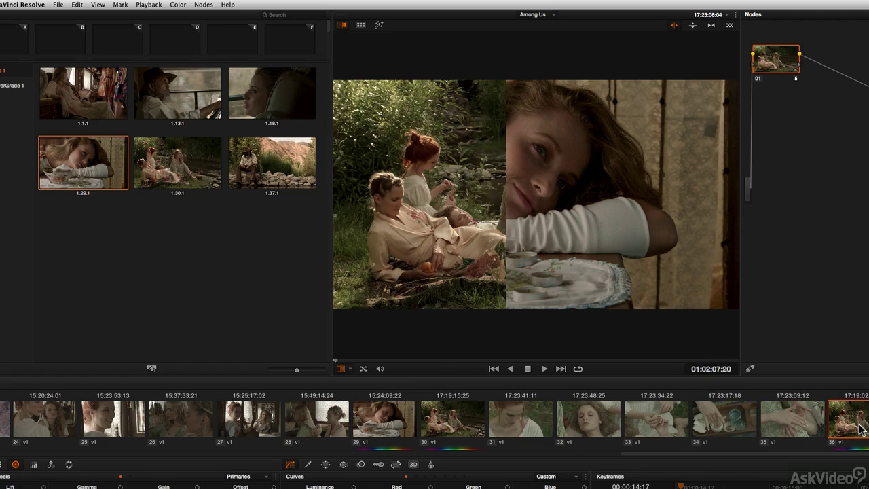
{"action": "left_click_drag", "start_coordinate": [508, 286], "coordinate": [524, 275]}
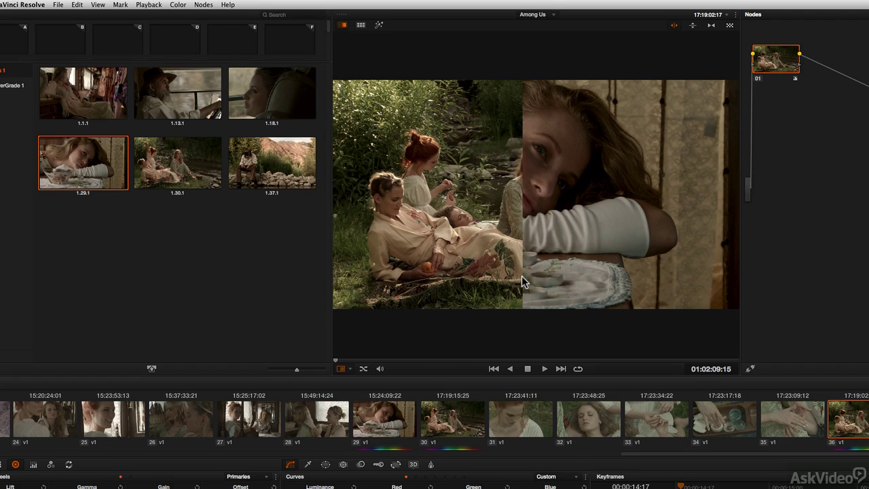
Return to clip 32, the woman lying down, and apply a new, darker grade
{"action": "key", "text": "Down"}
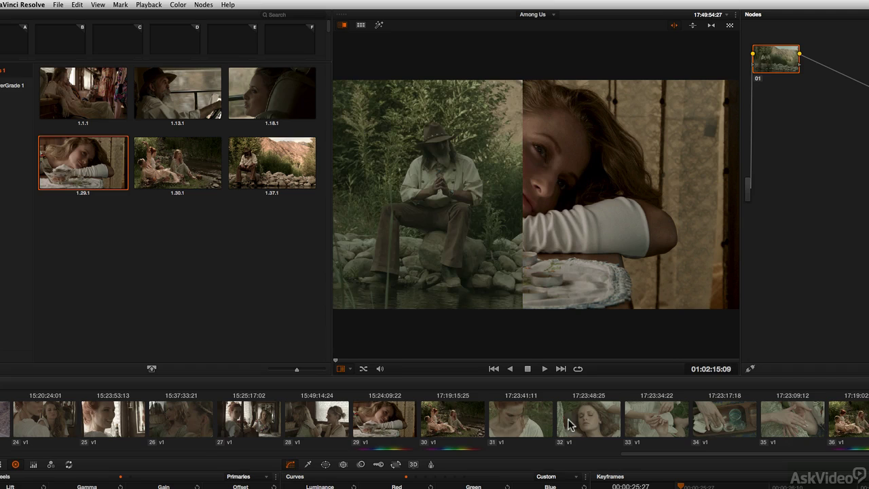
{"action": "left_click", "coordinate": [577, 420]}
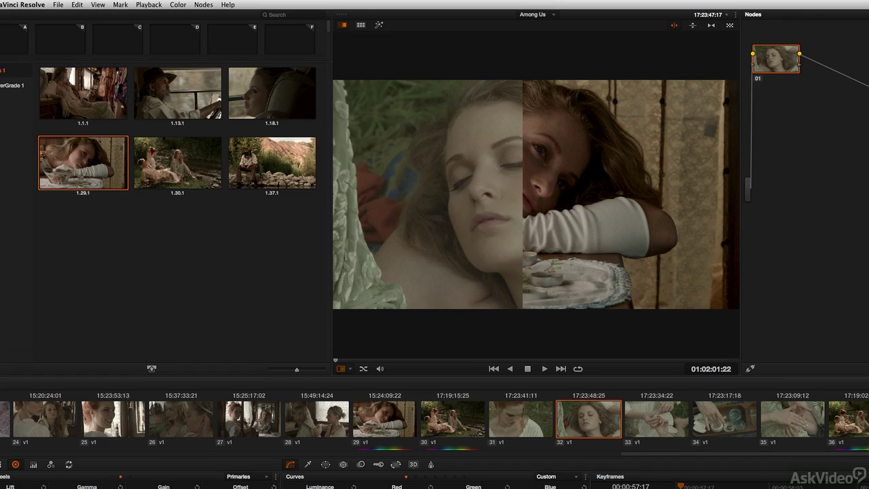
{"action": "key", "text": "equal"}
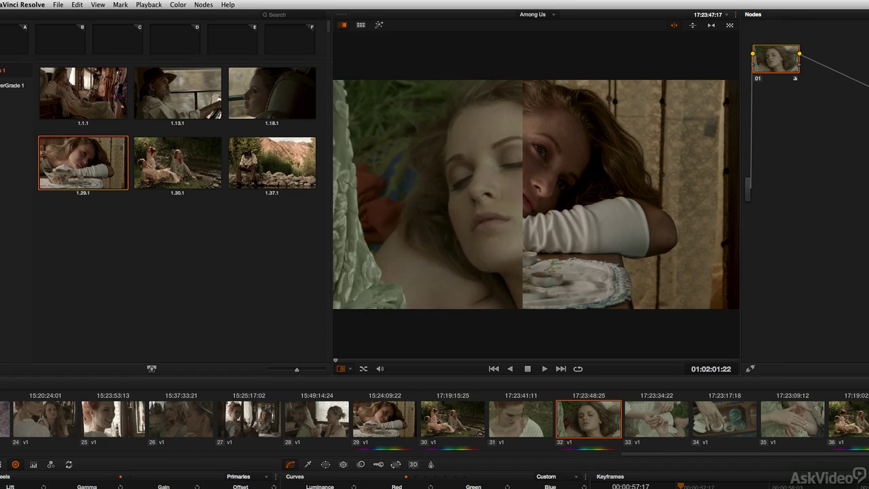